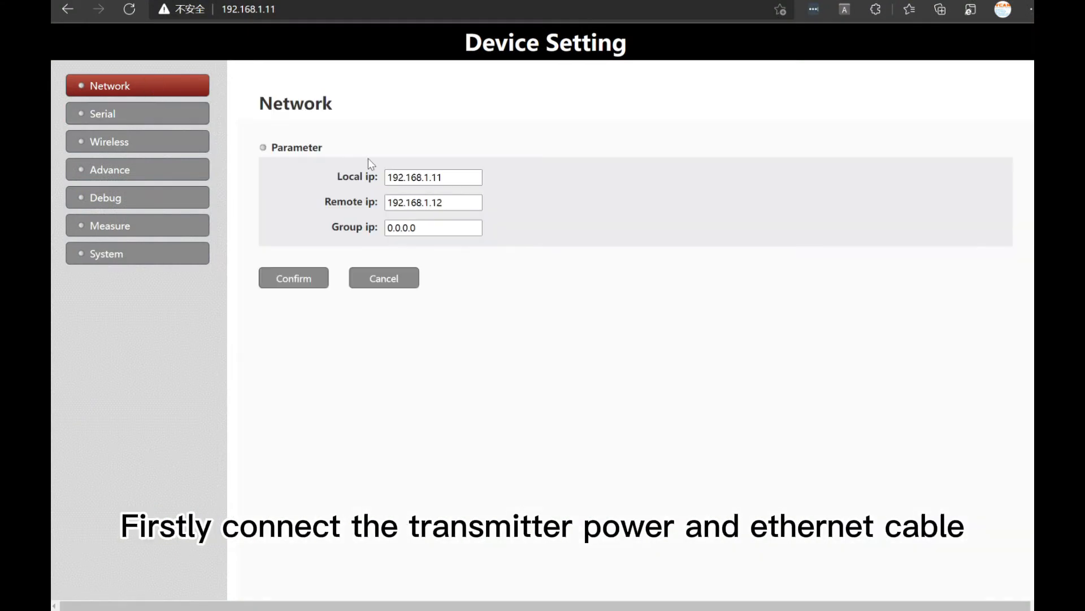
# Test the connection to the device by pinging 192.168.1.11 from the Windows command prompt
pyautogui.click(286, 8)
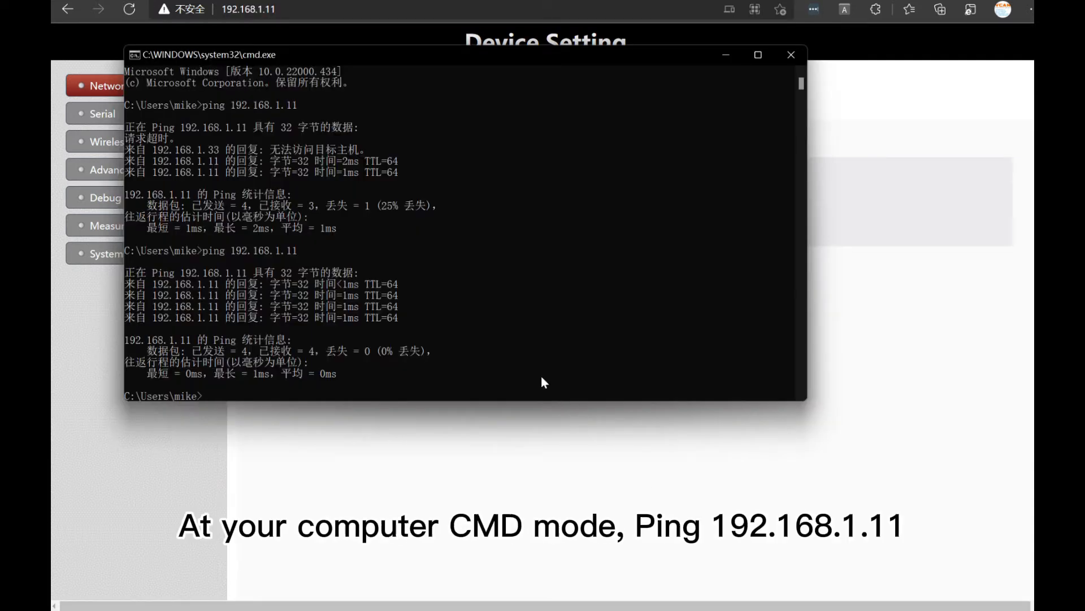
pyautogui.write('ping 19')
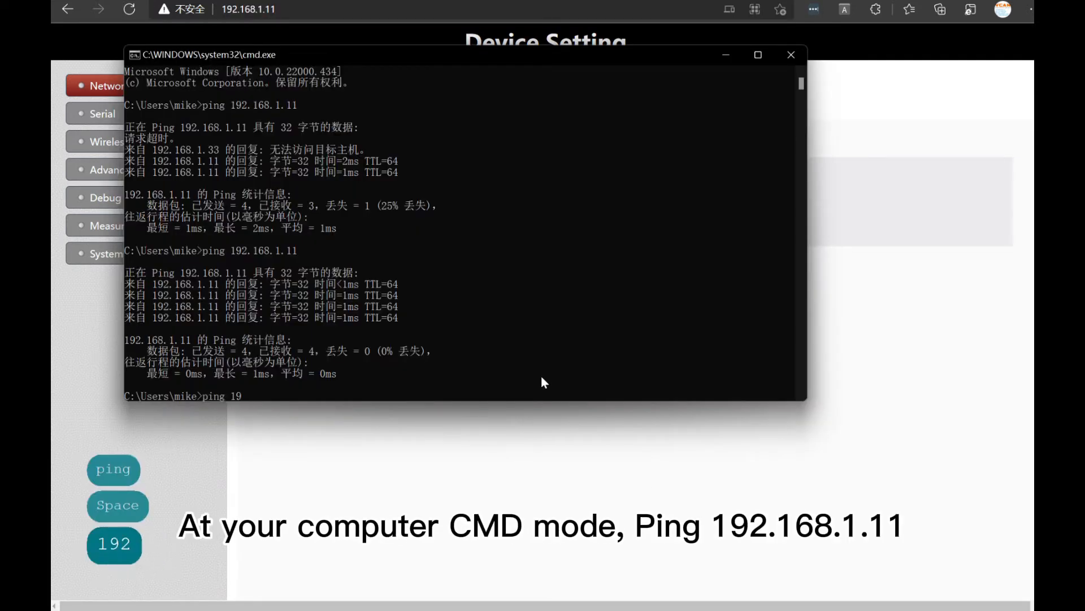
pyautogui.write('2.168.1')
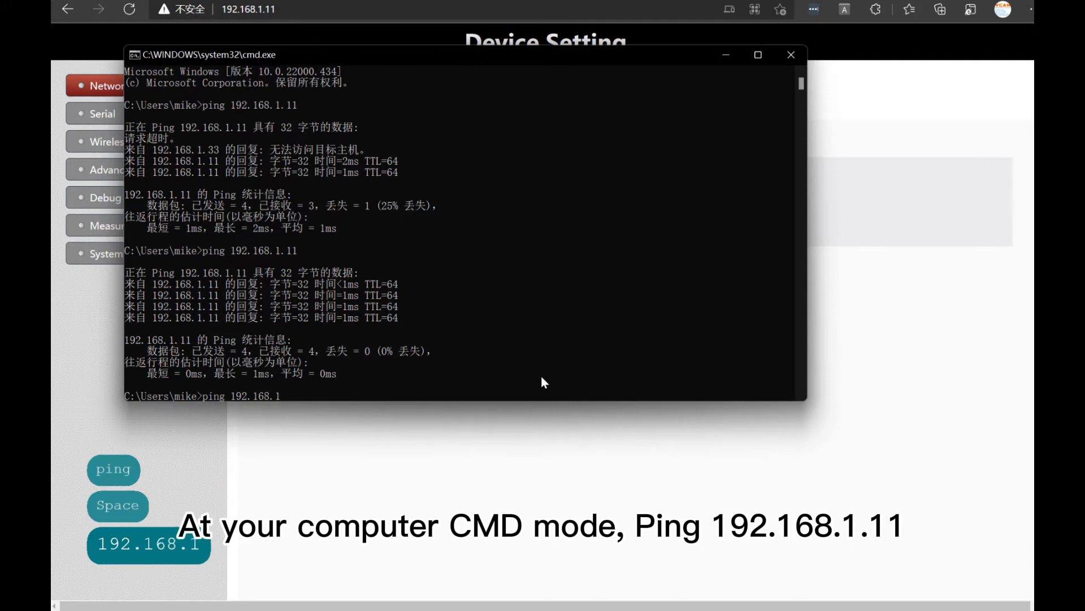
pyautogui.write('.11')
pyautogui.press('Return')
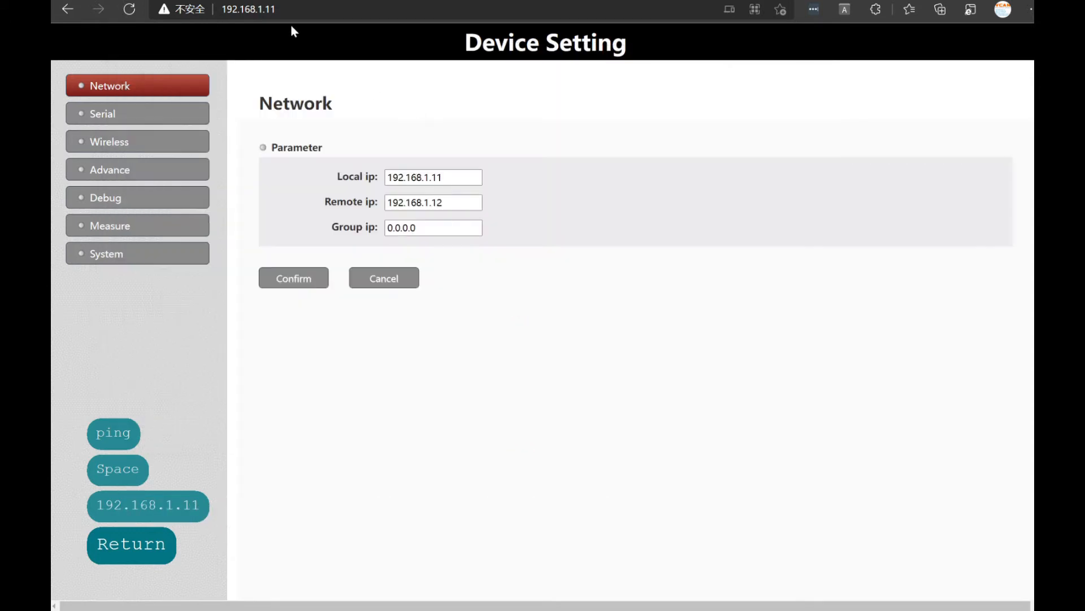
# Open the device's web management page in the browser at address 192.168.1.11
pyautogui.click(293, 9)
pyautogui.write('192')
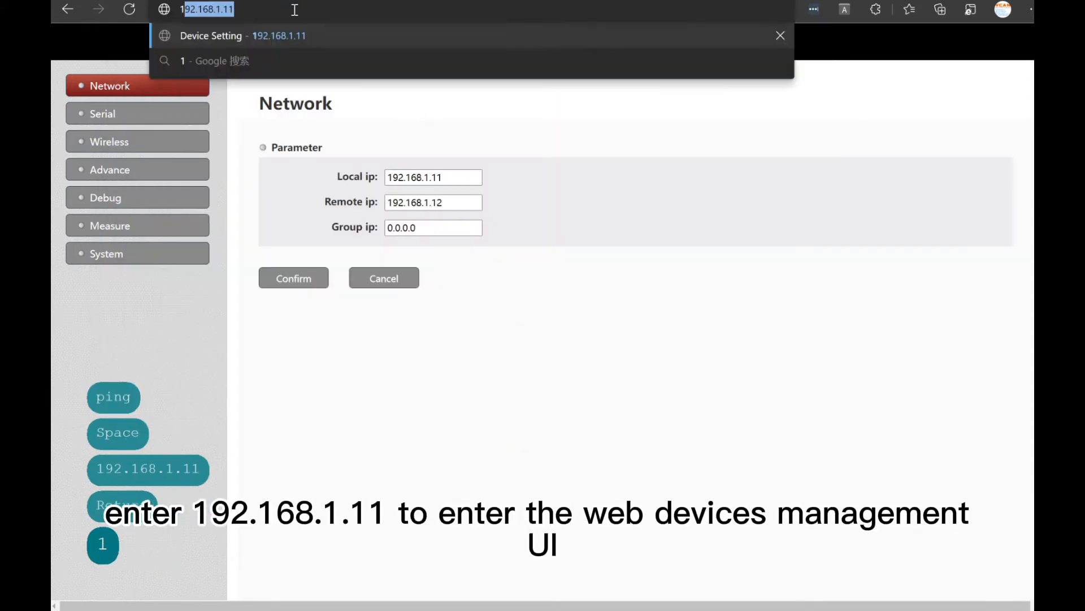
pyautogui.write('.168.1.11')
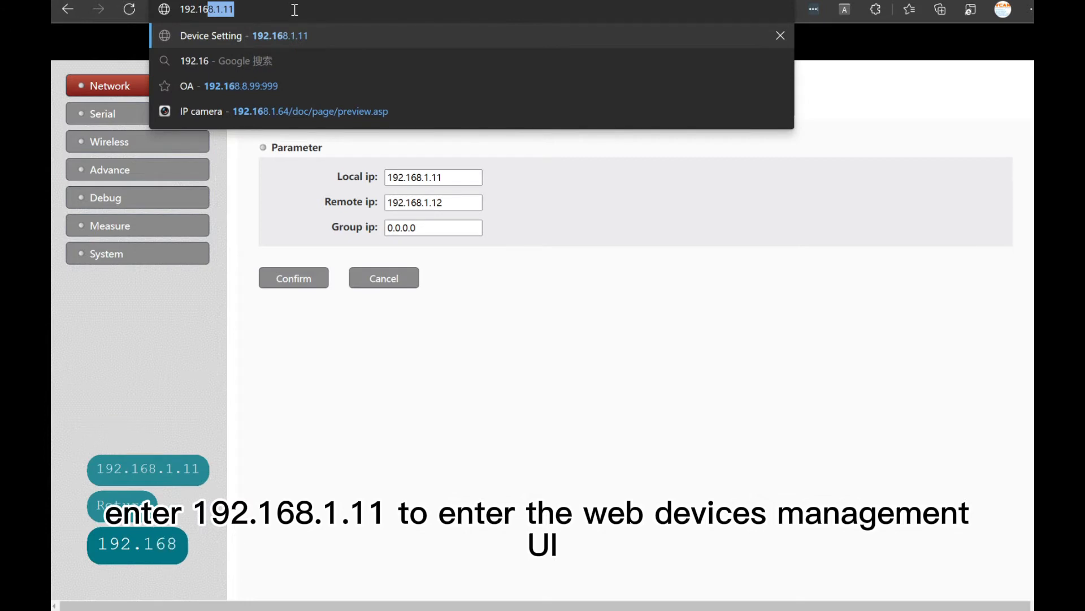
pyautogui.press('Return')
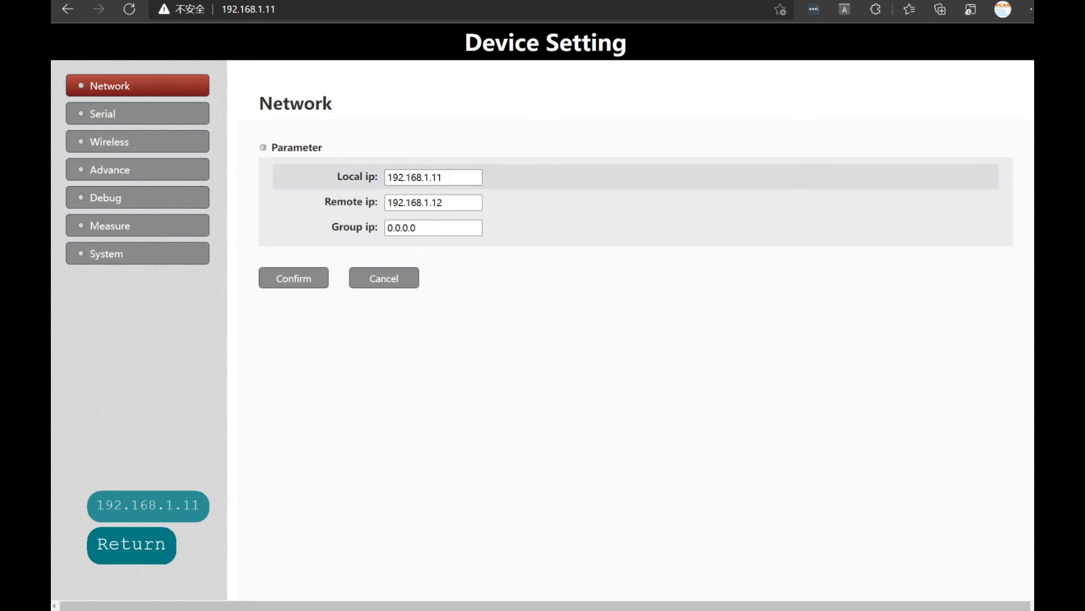
# Examine the network parameters for the local, remote and group IP addresses
pyautogui.click(446, 177)
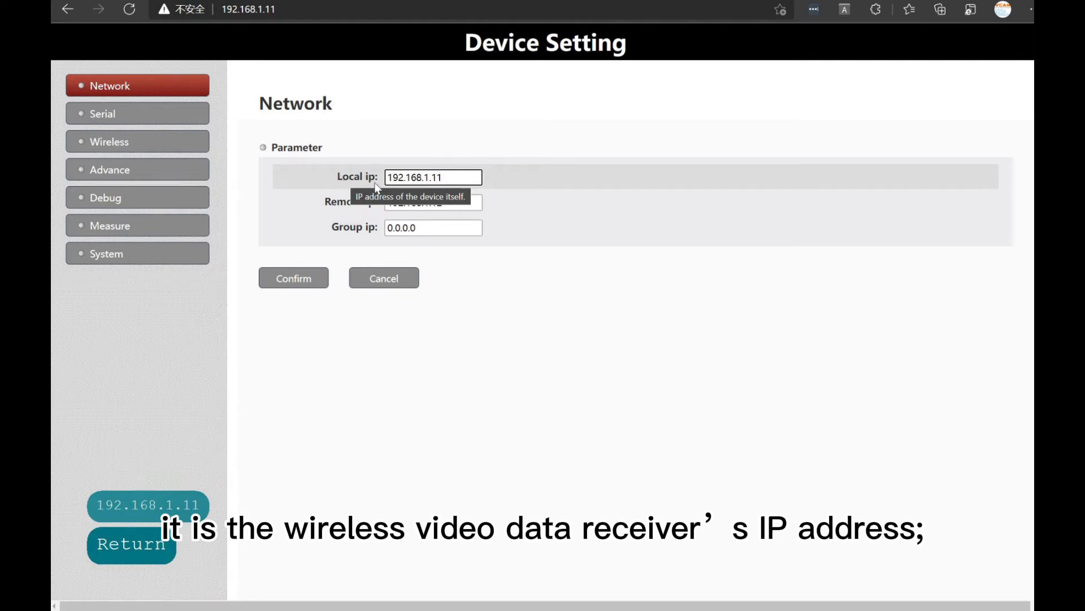
pyautogui.click(453, 203)
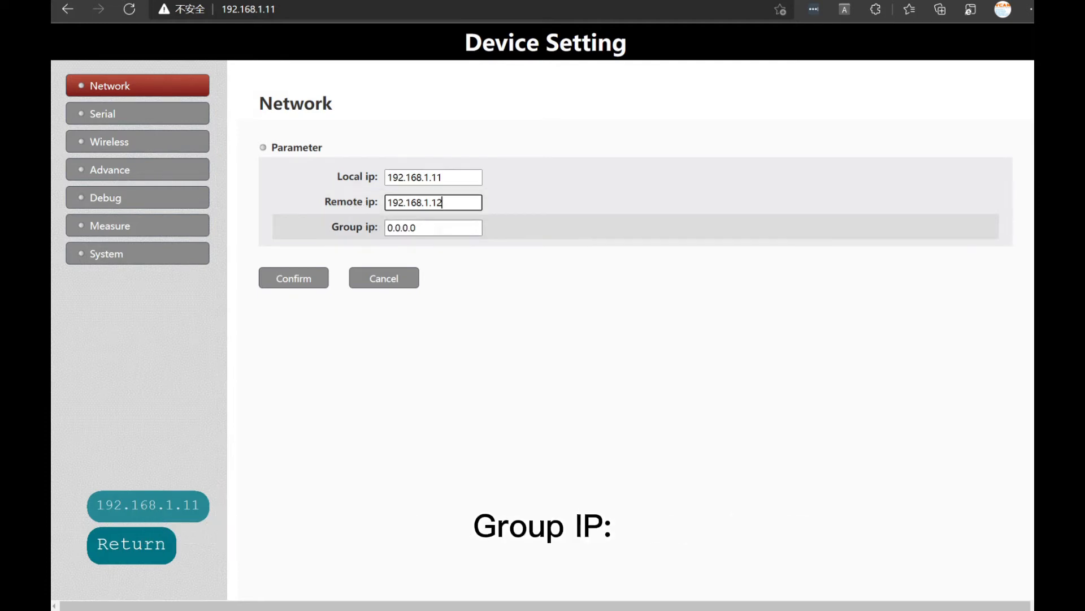
pyautogui.click(440, 228)
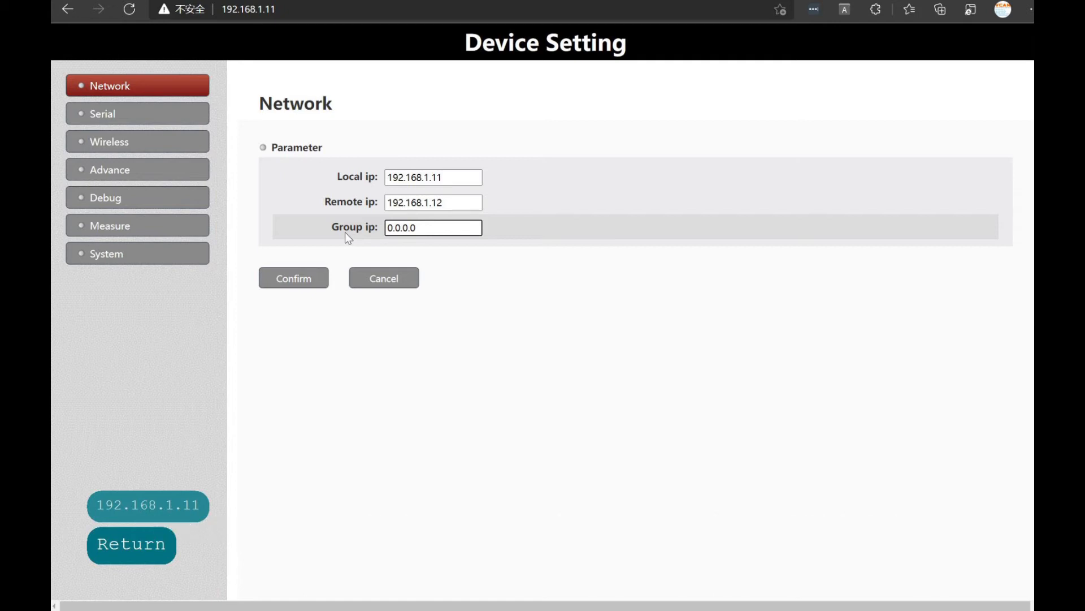
# Examine the serial parameters of Uart2 and Uart3, including baud rate, ports, maximum gap and maximum packet
pyautogui.click(100, 115)
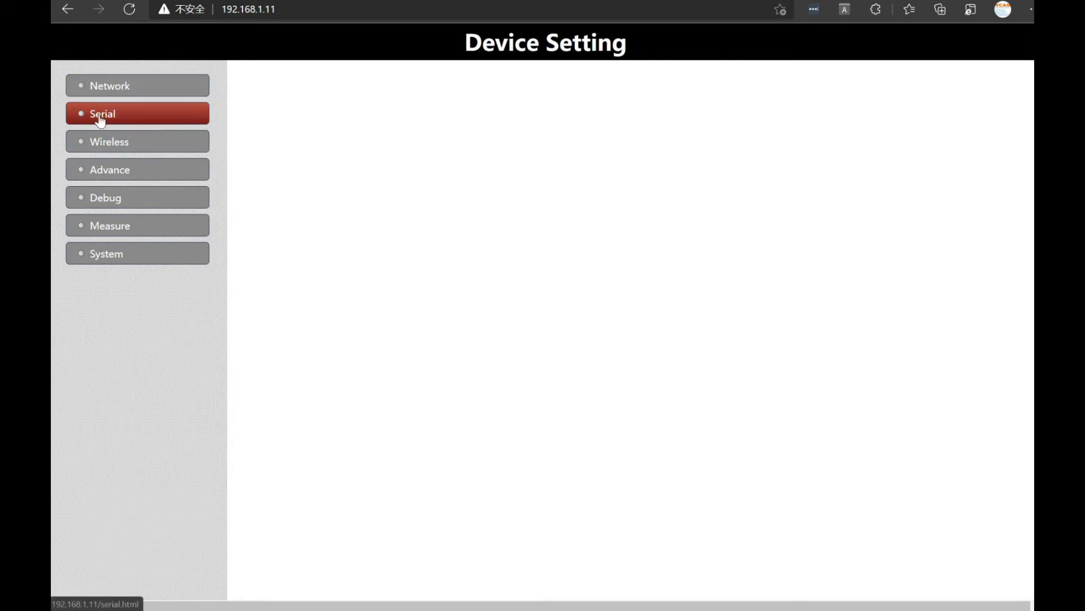
pyautogui.click(346, 151)
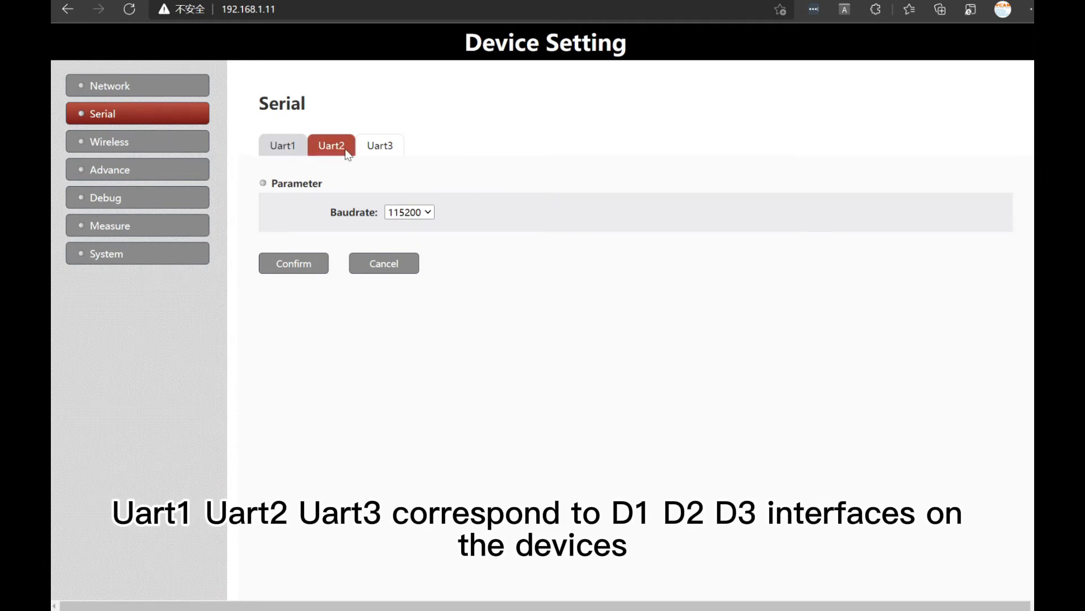
pyautogui.click(347, 153)
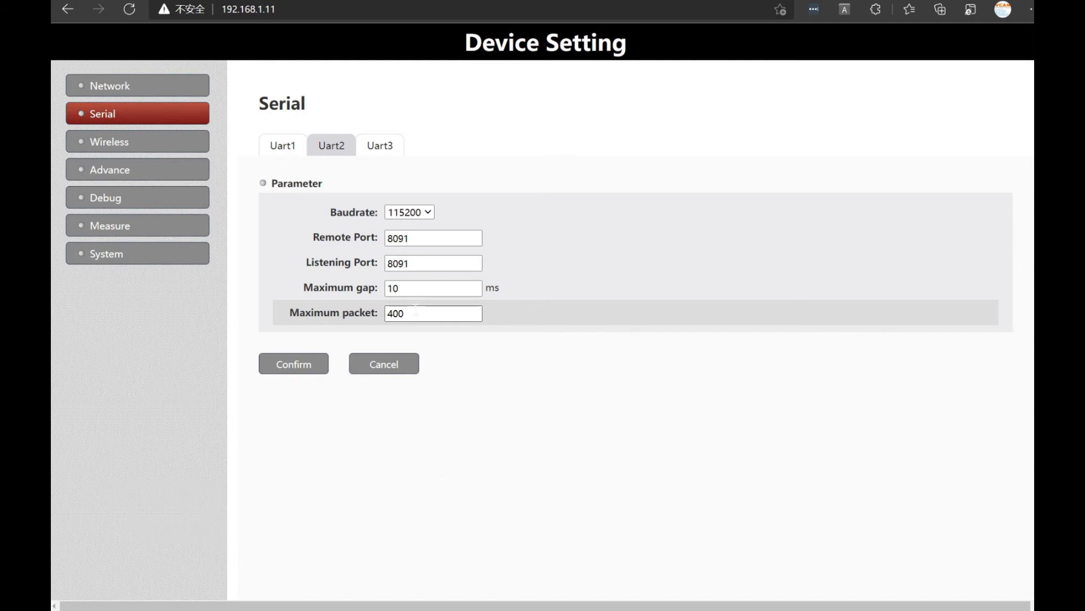
pyautogui.click(376, 145)
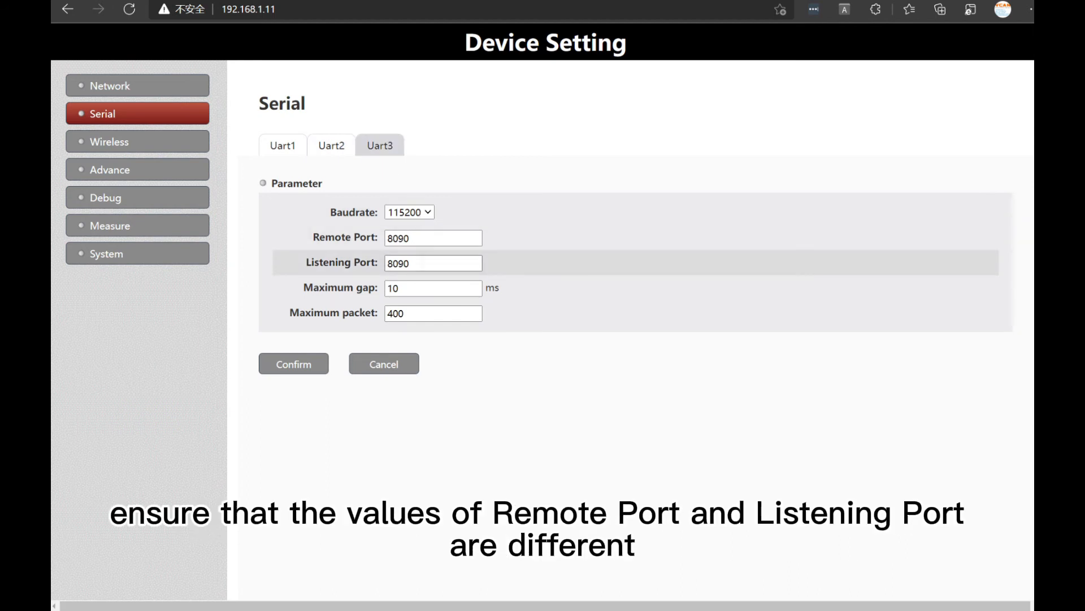
# Examine the wireless parameters, including the available bandwidth options and the Tx power
pyautogui.click(146, 148)
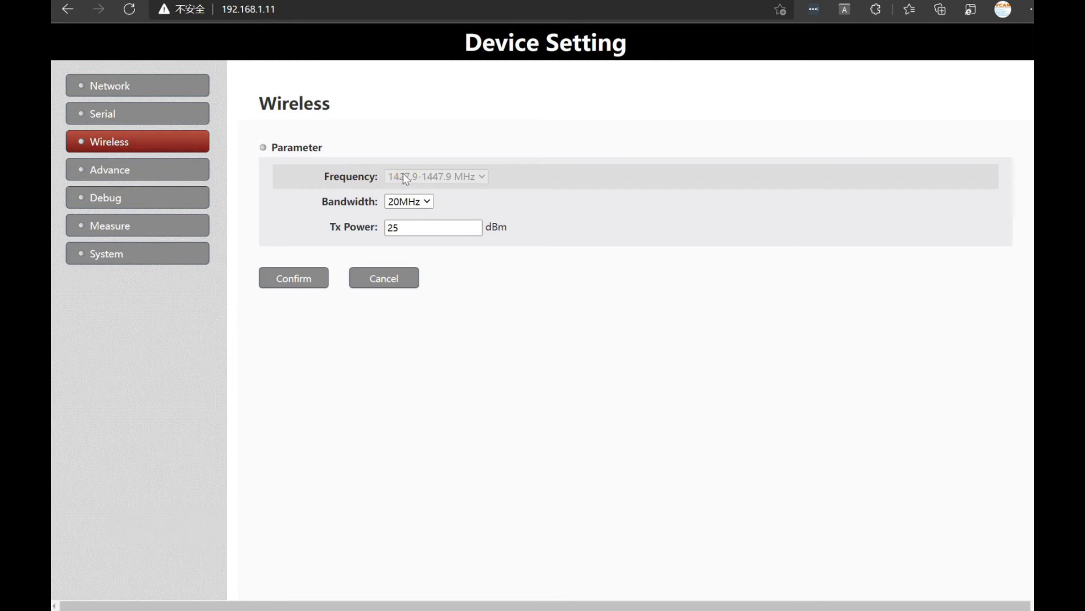
pyautogui.click(425, 202)
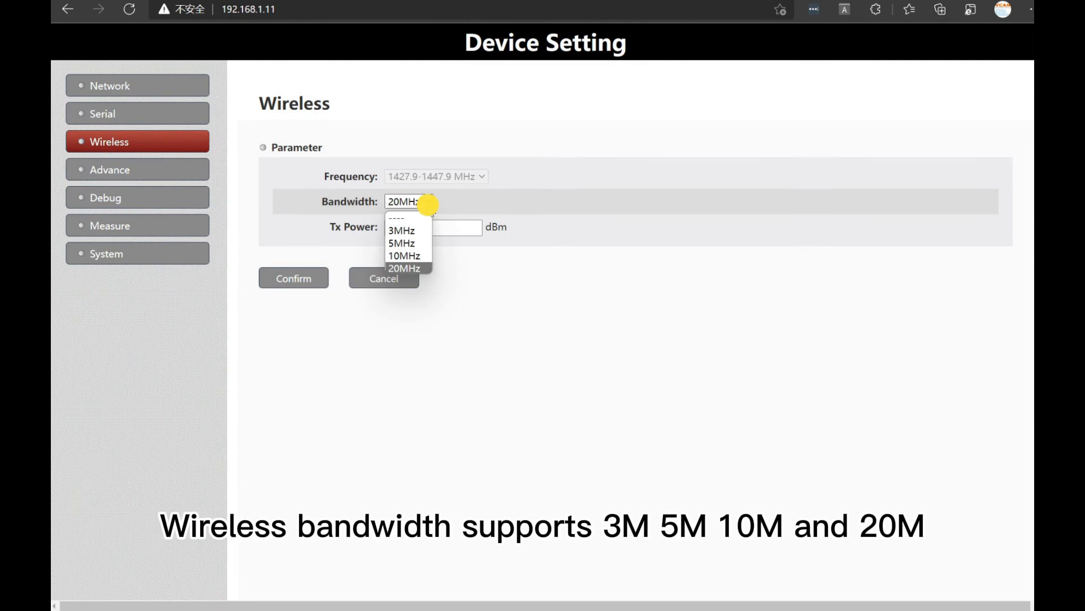
pyautogui.click(432, 233)
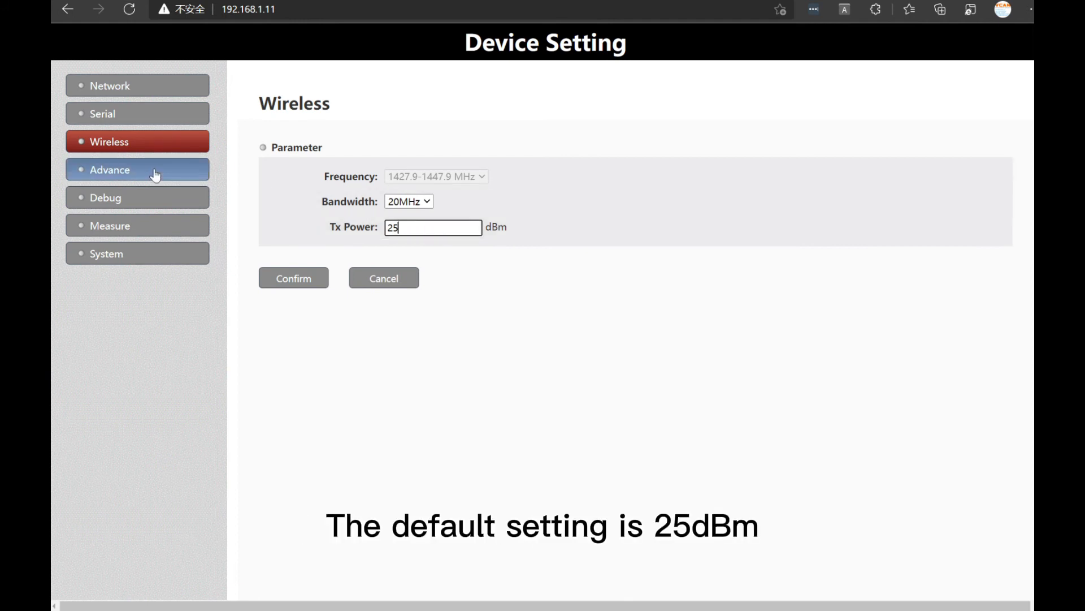
# In the advanced parameters, try the Access Node device type, restore Central Node, and view the explanation of Slave Max Tx Power
pyautogui.click(126, 170)
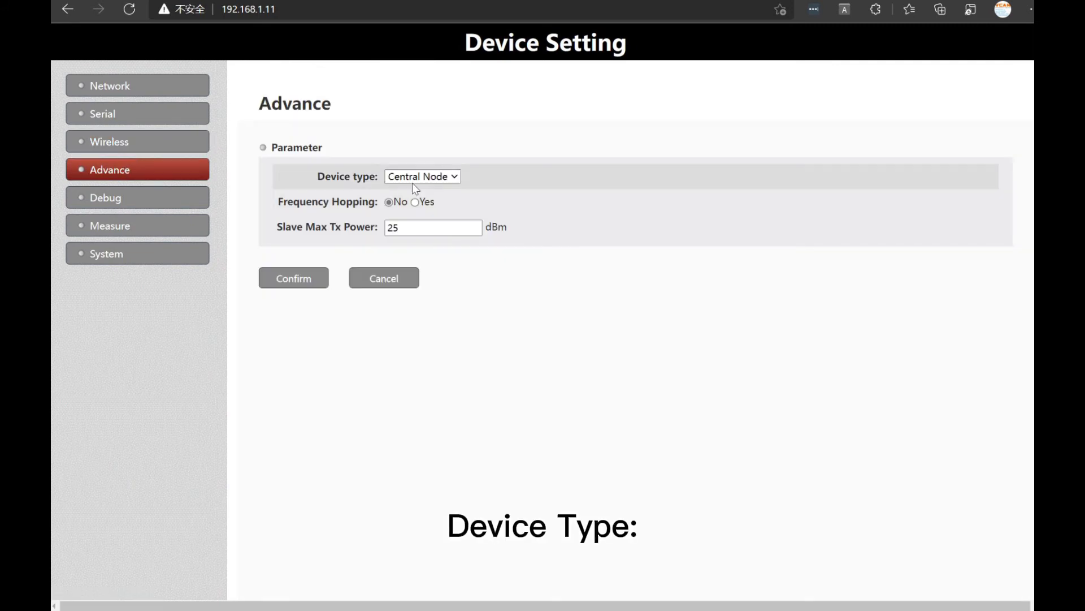
pyautogui.click(416, 178)
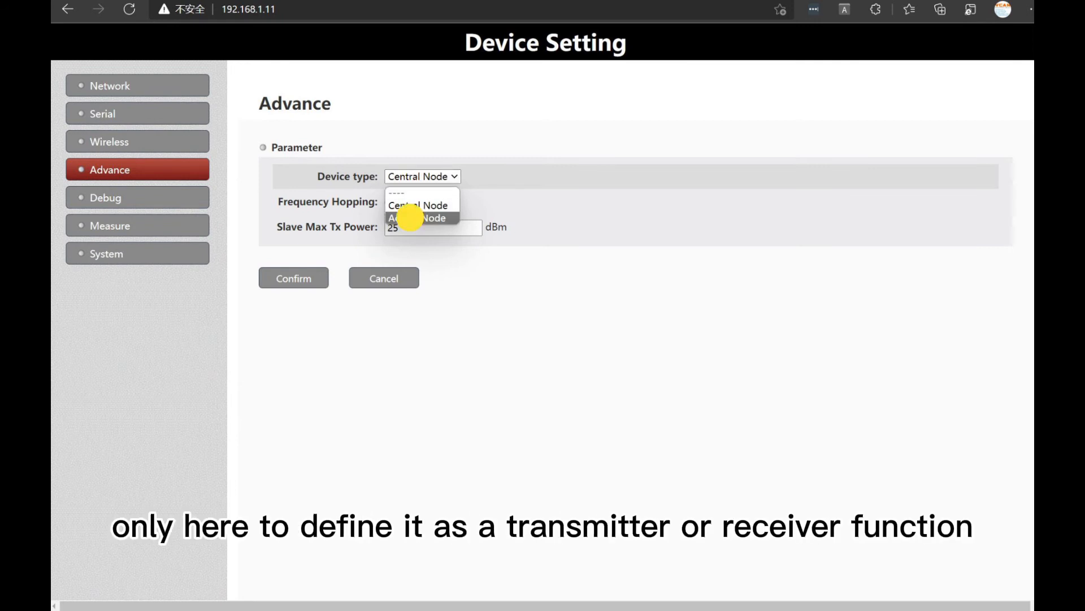
pyautogui.click(415, 218)
pyautogui.click(417, 175)
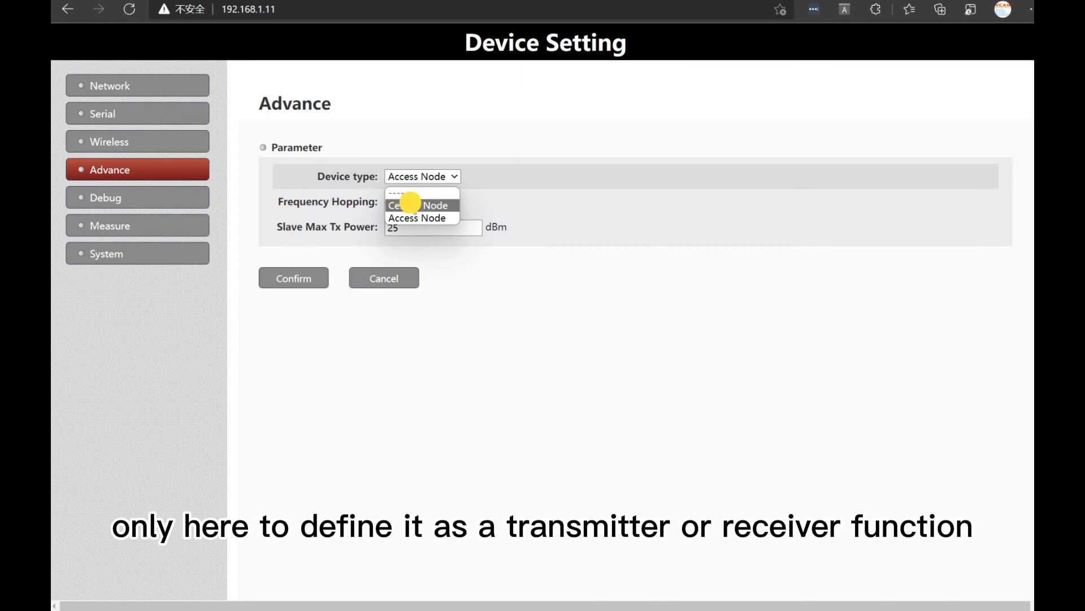
pyautogui.click(415, 205)
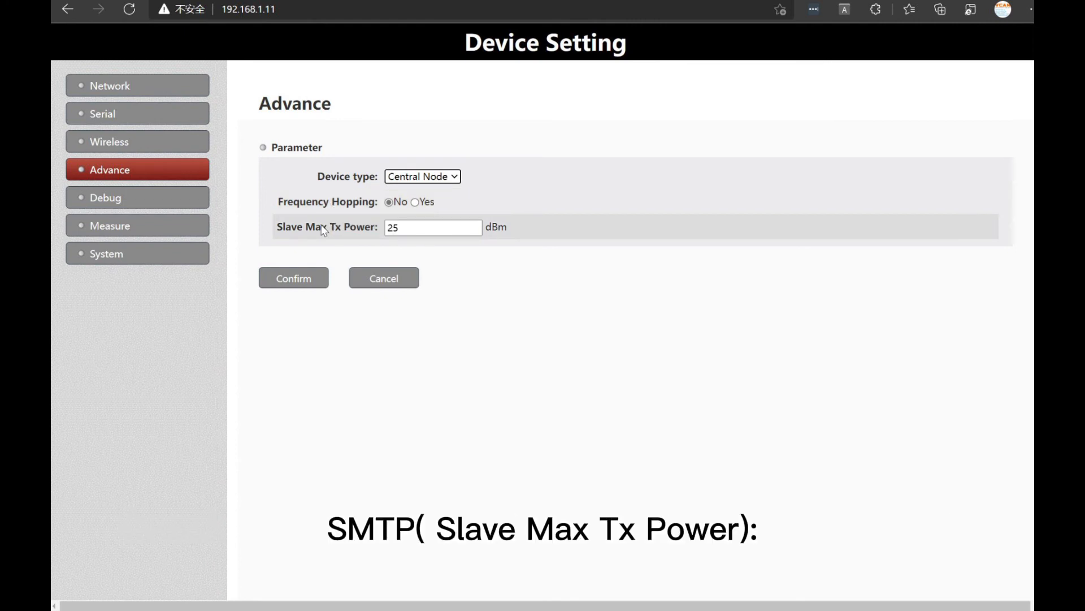
pyautogui.moveTo(322, 226)
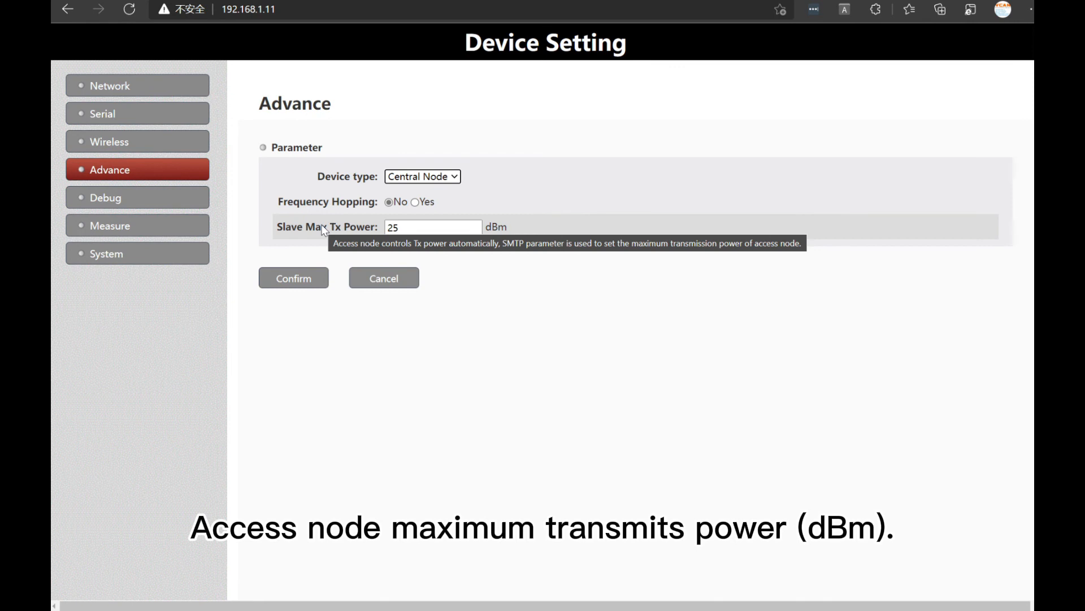
# Start the real-time wireless link report on the debug page and clear its output
pyautogui.click(139, 204)
pyautogui.click(327, 169)
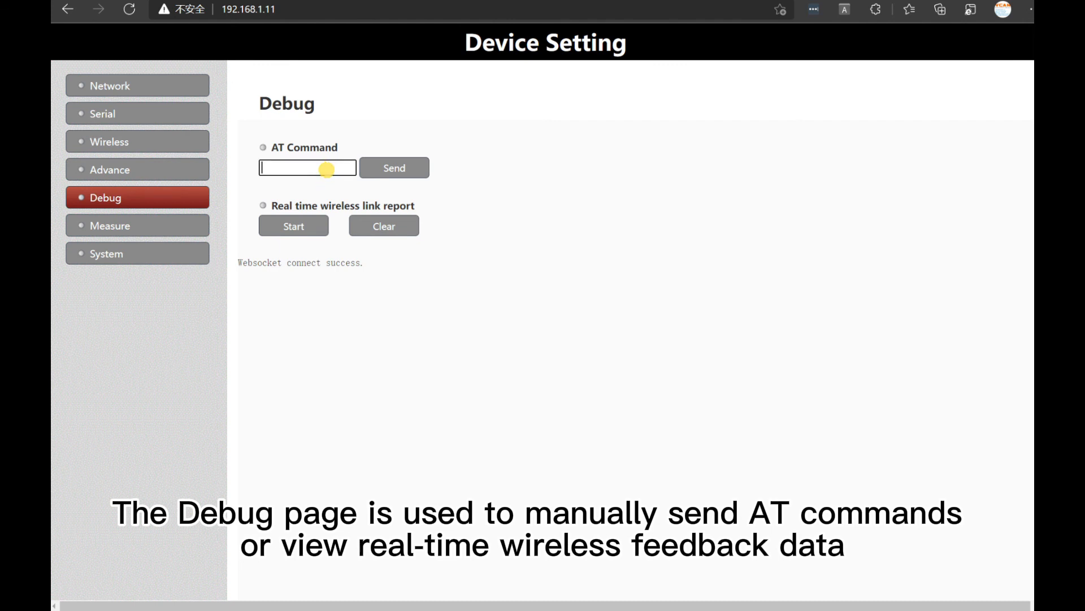
pyautogui.click(288, 233)
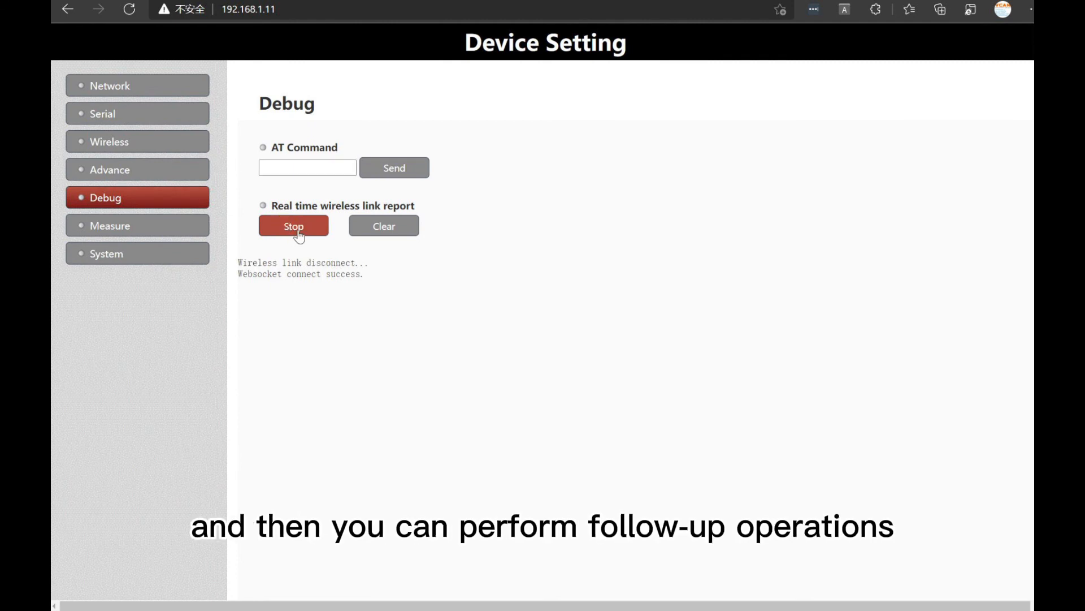
pyautogui.click(375, 225)
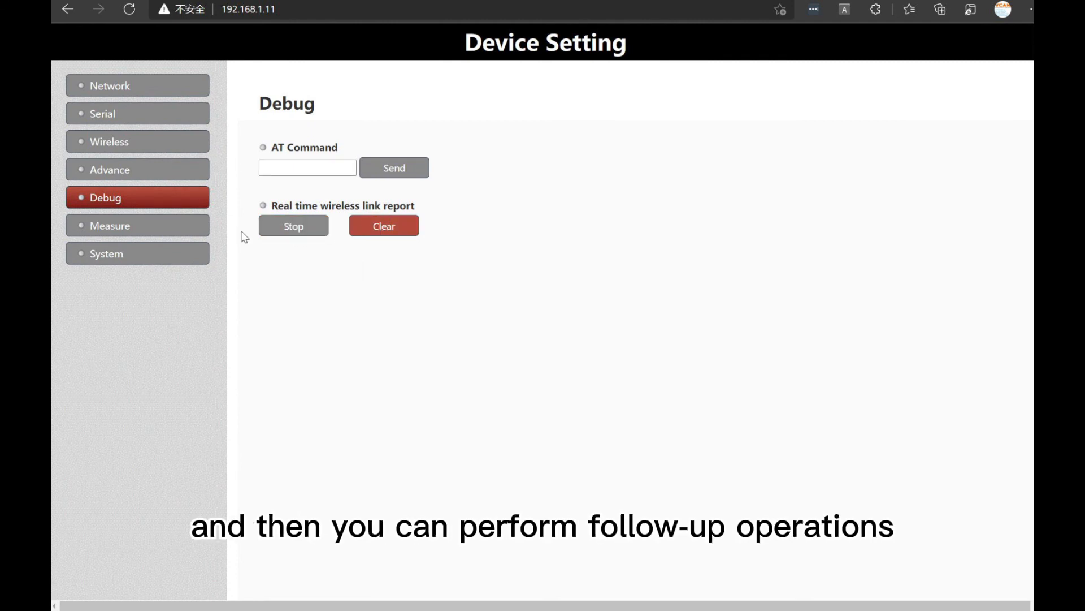
# Run the built-in iperf server on the measurement page, stop it, and clear its log
pyautogui.click(140, 229)
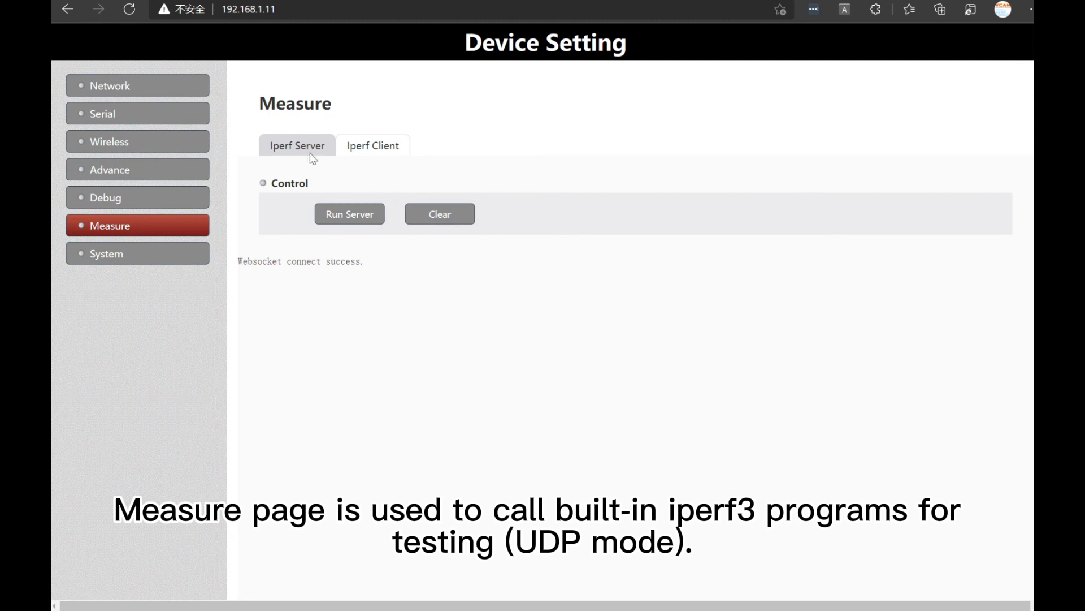
pyautogui.click(304, 147)
pyautogui.click(334, 213)
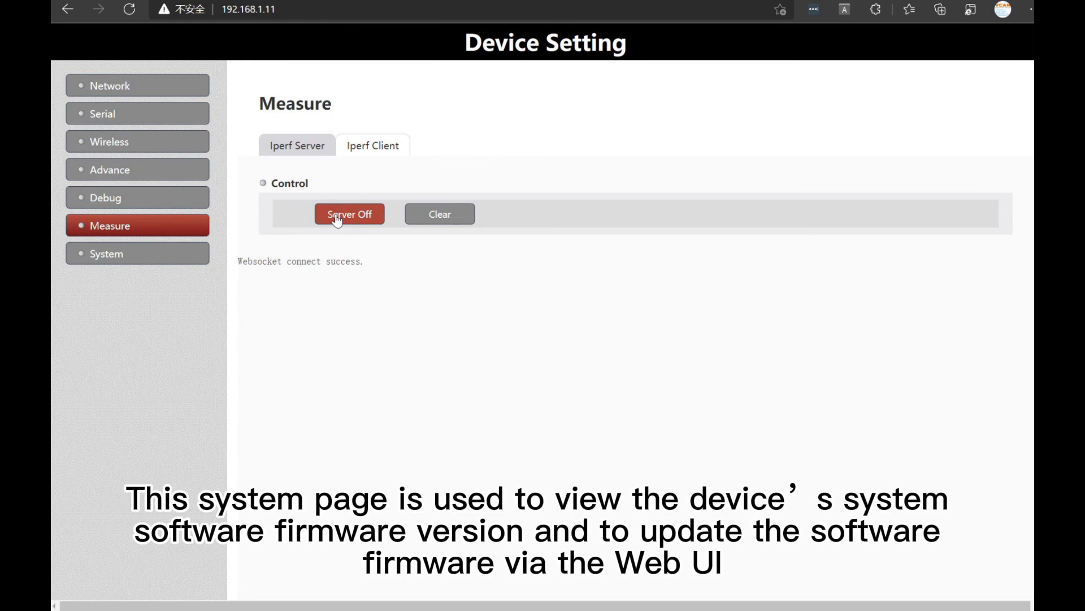
pyautogui.click(358, 222)
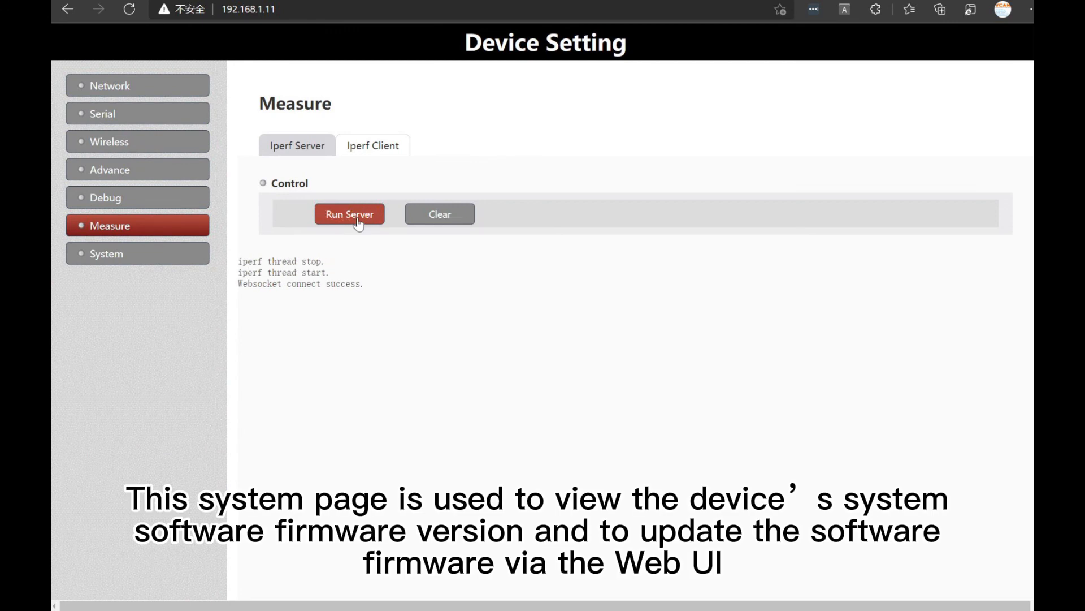
pyautogui.click(447, 214)
# Examine the iperf client test settings and the system page's firmware version and update options
pyautogui.click(380, 145)
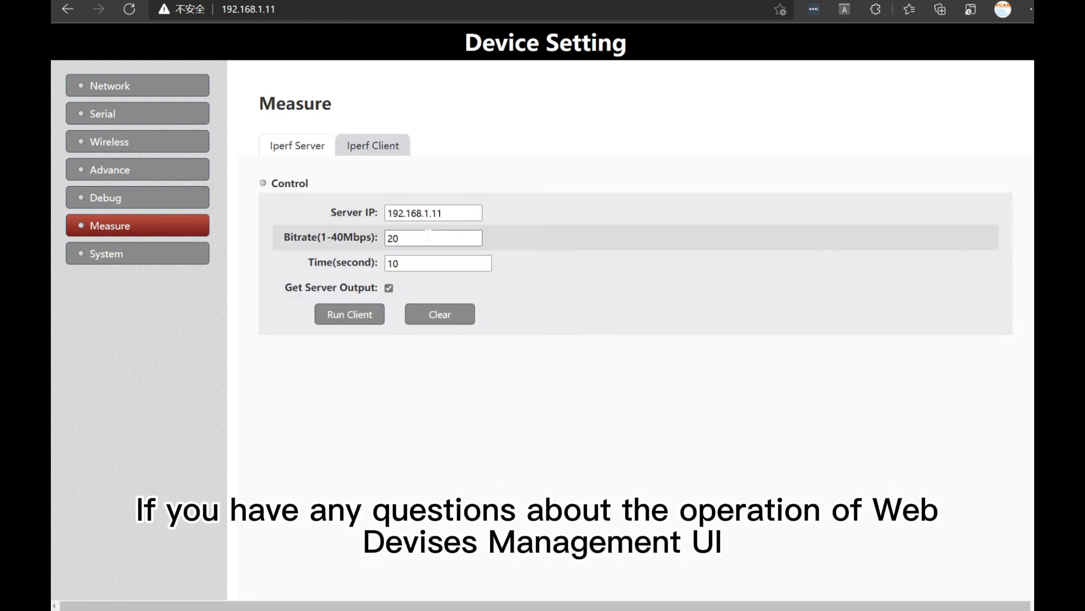
pyautogui.click(131, 250)
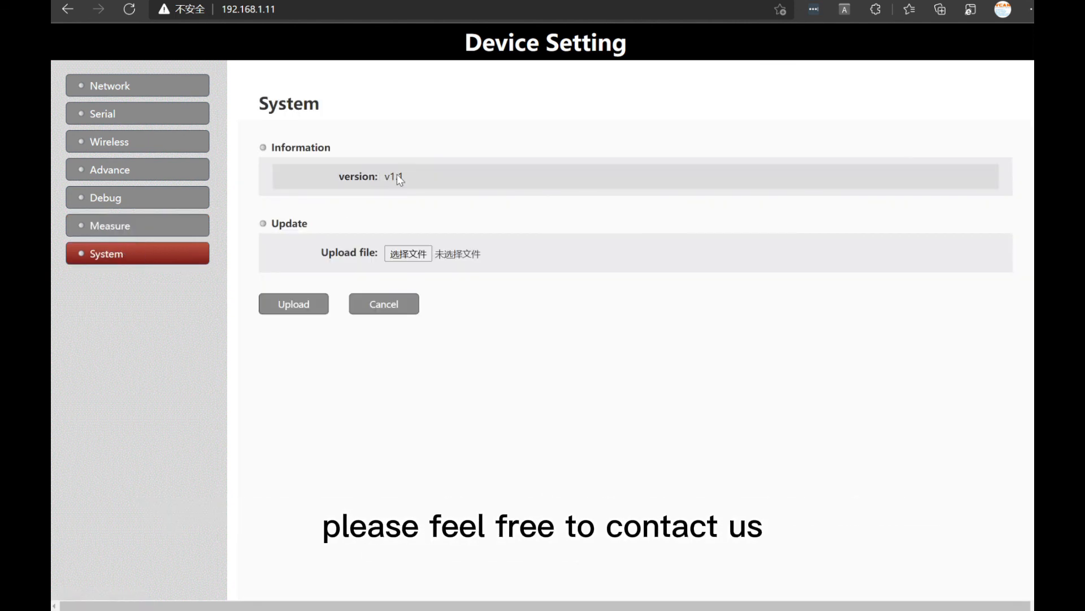